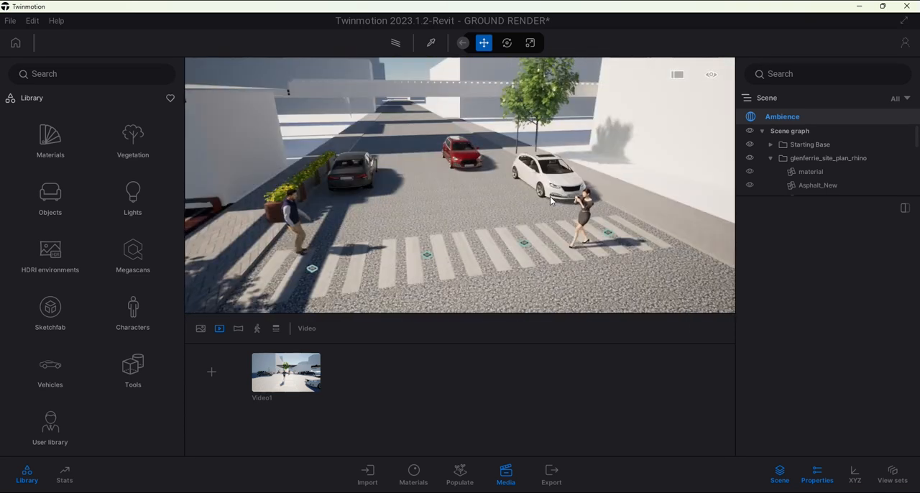
Switch the viewport navigation to pedestrian mode
left_click(712, 76)
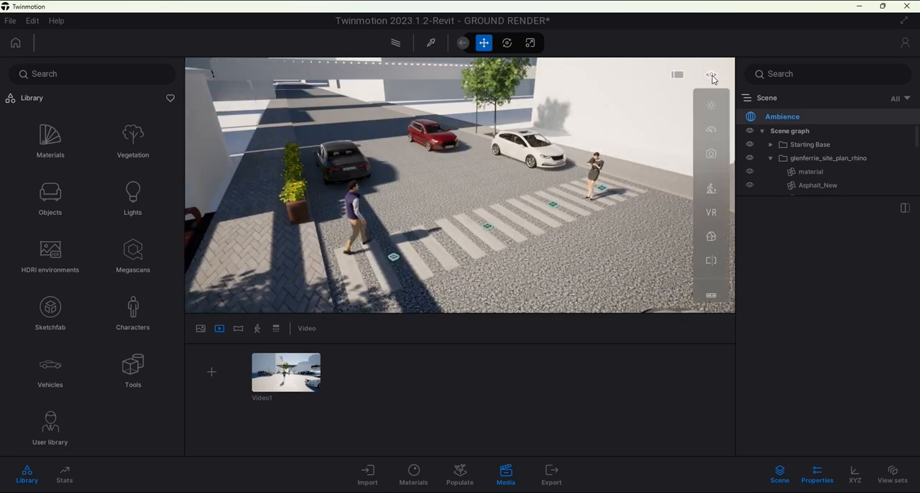
left_click(713, 191)
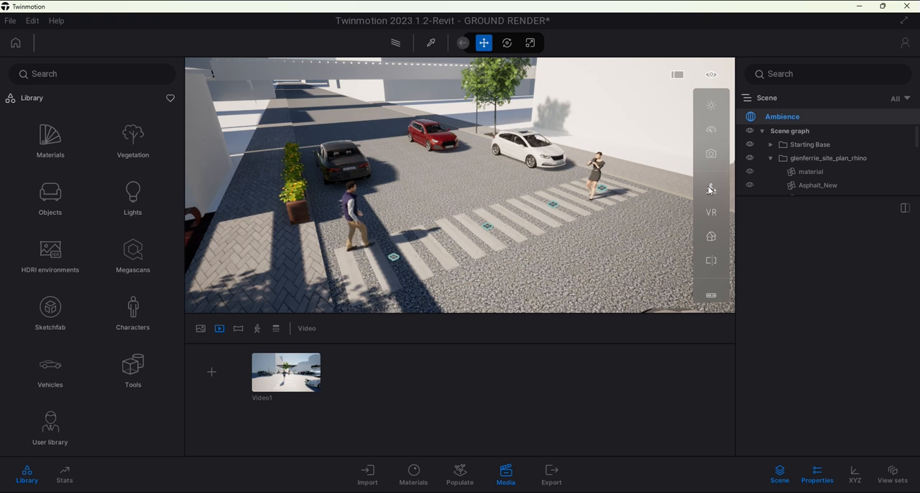
left_click(714, 191)
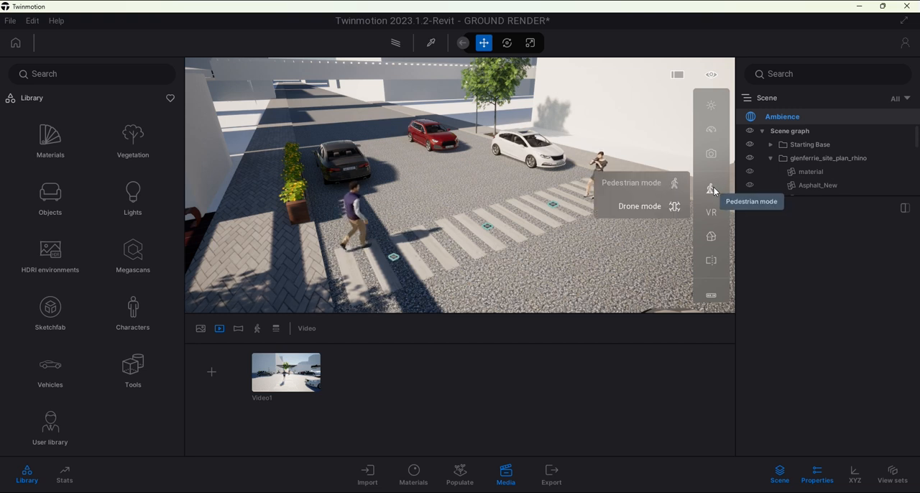
left_click(648, 185)
Add a new video whose opening shot is at eye level on the crosswalk, behind the woman and facing the pergola
right_click_drag(573, 195, 649, 236)
key("d")
key("w")
key("w")
key("d")
key("a")
key("w")
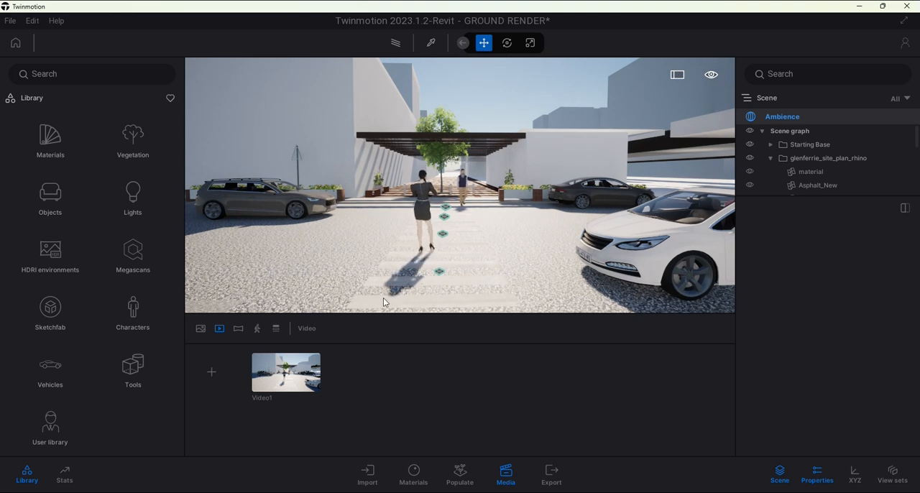
mouse_move(274, 371)
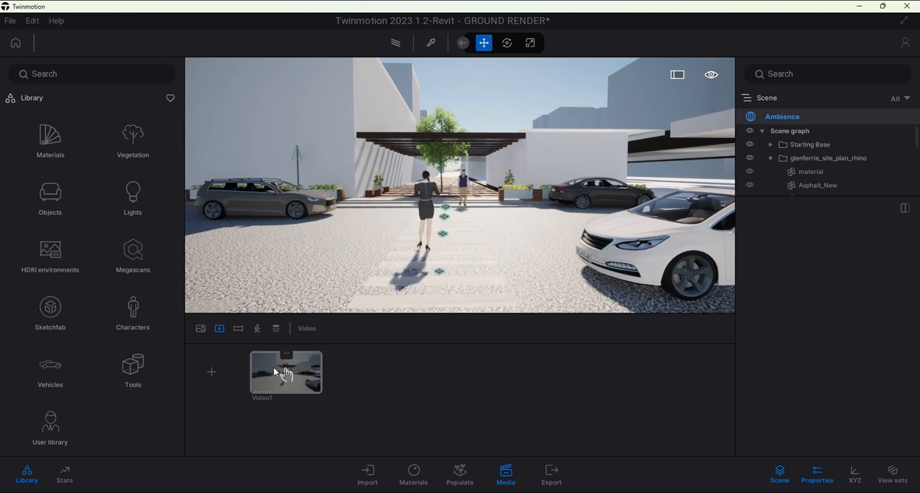
left_click(220, 376)
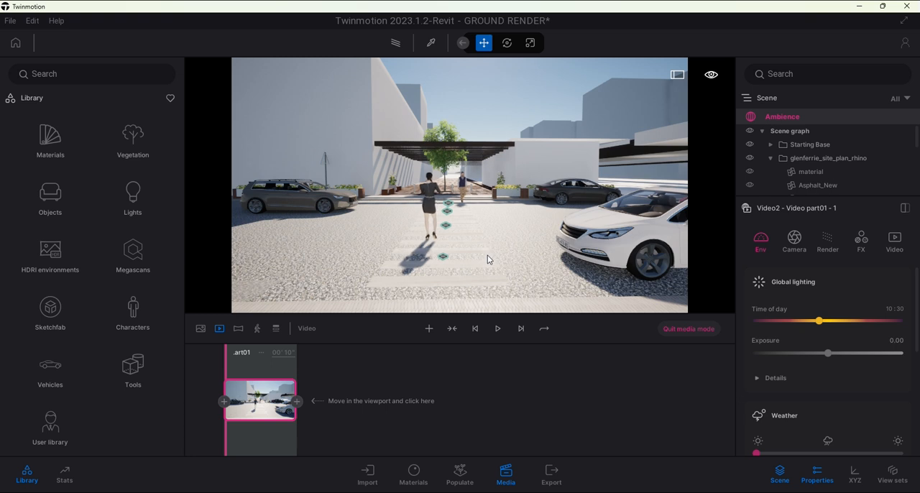
Add the second and third keyframes, moving the camera forward over the crosswalk past the man towards the pergola
scroll(489, 219, "up", 2)
scroll(485, 228, "up", 3)
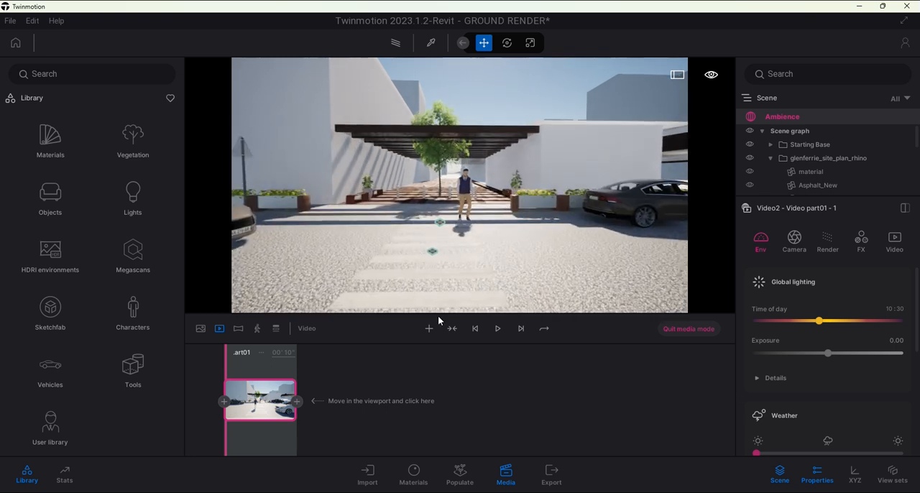
left_click(297, 401)
scroll(533, 221, "up", 4)
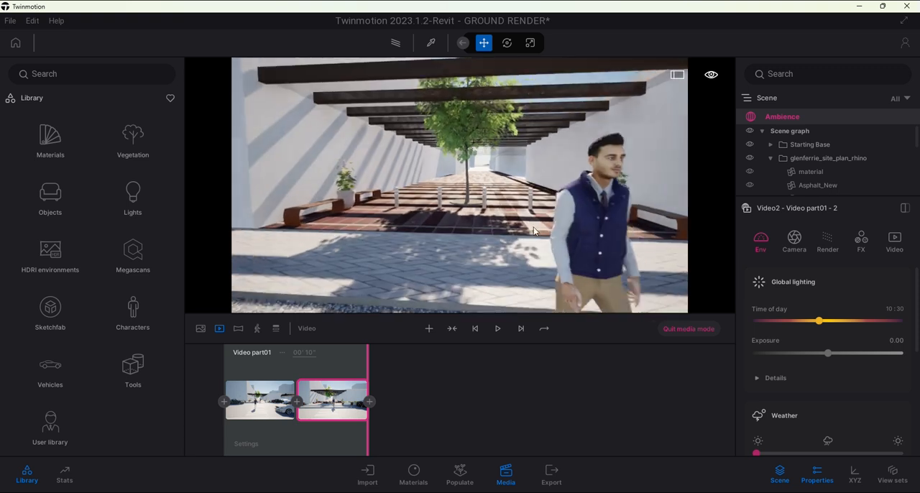
left_click(429, 329)
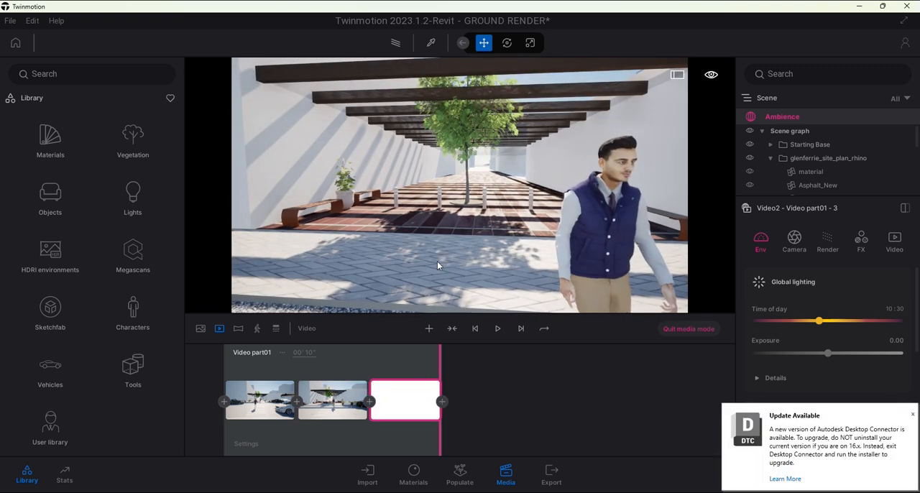
Dismiss the update notification and add the fourth and fifth keyframes, turning right past the pergola's benches towards the planter boxes
scroll(444, 274, "up", 3)
right_click_drag(374, 200, 453, 200)
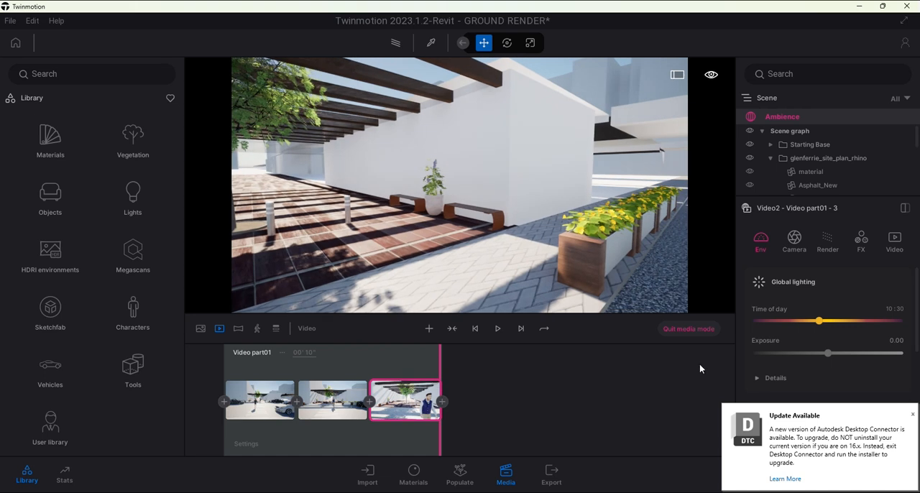
left_click(914, 416)
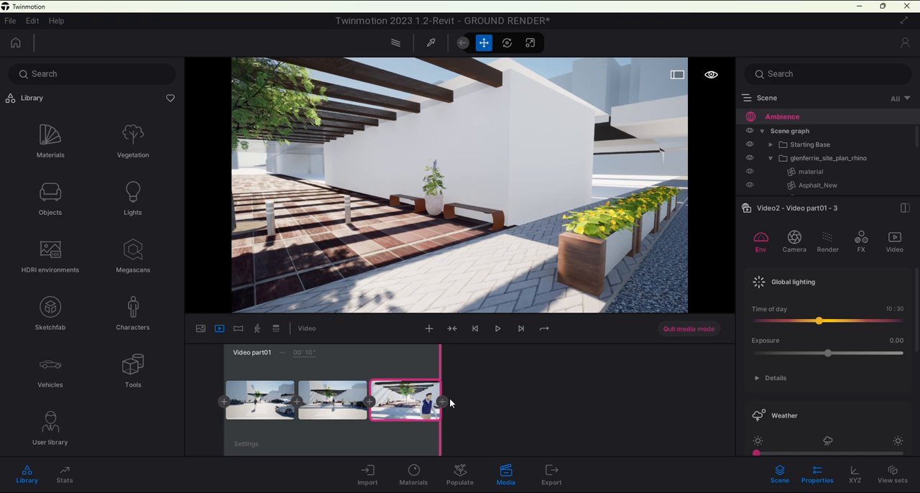
key("a")
right_click_drag(503, 272, 543, 271)
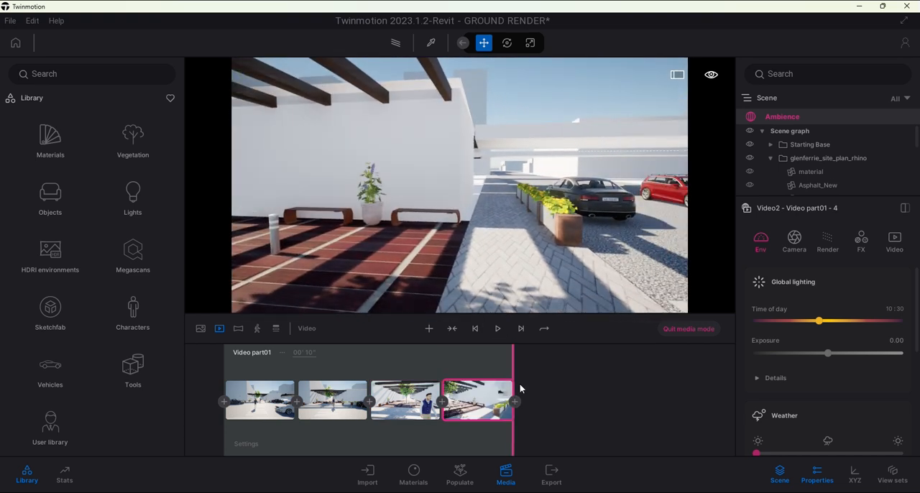
left_click(517, 402)
Add the sixth and seventh keyframes, turning the camera further right towards the parked cars and the crosswalk
right_click_drag(504, 229, 475, 222)
key("a")
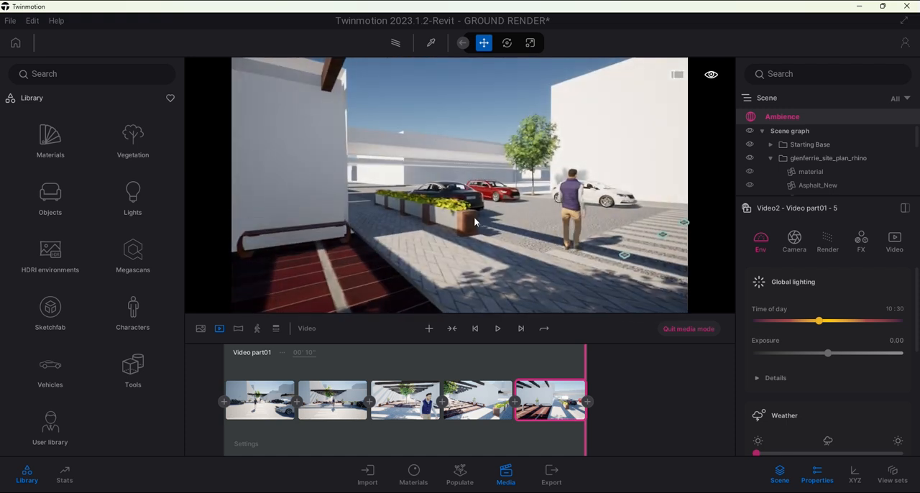
left_click(588, 402)
right_click_drag(514, 262, 640, 259)
key("a")
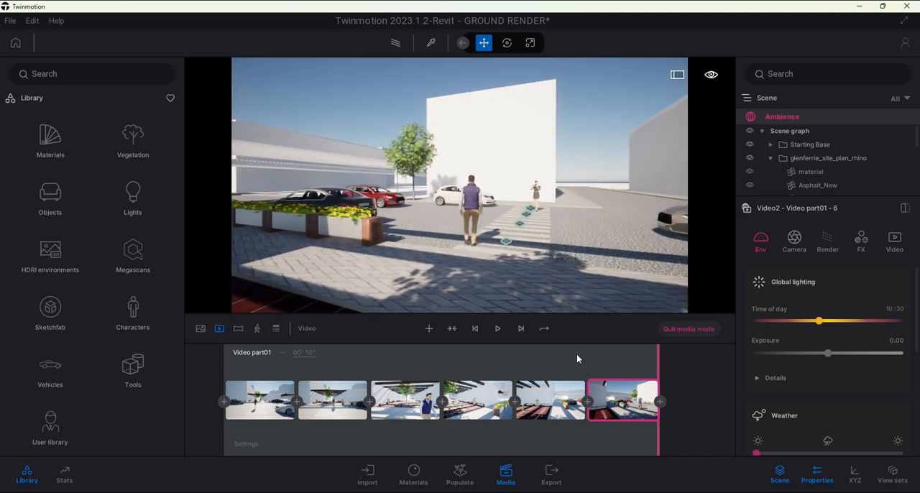
left_click(662, 403)
Add the eighth, ninth and tenth keyframes, backing the camera under the pergola until the tree is in front
key("s")
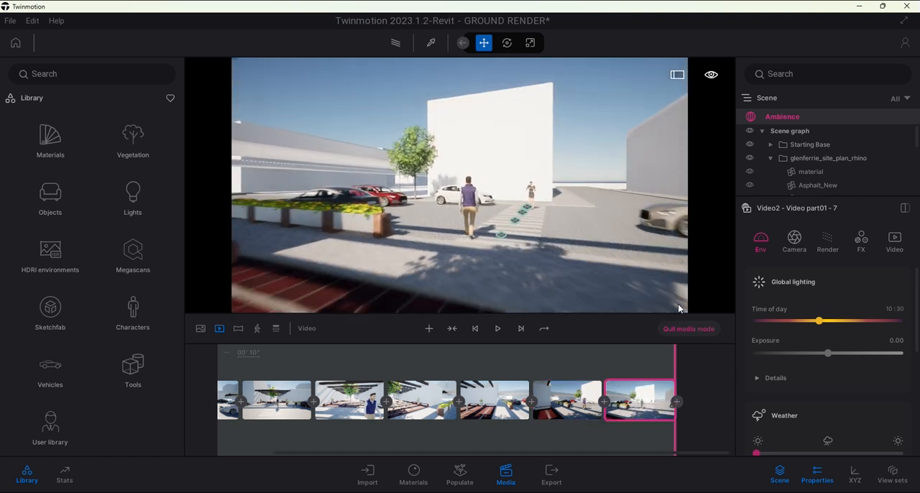
left_click(678, 403)
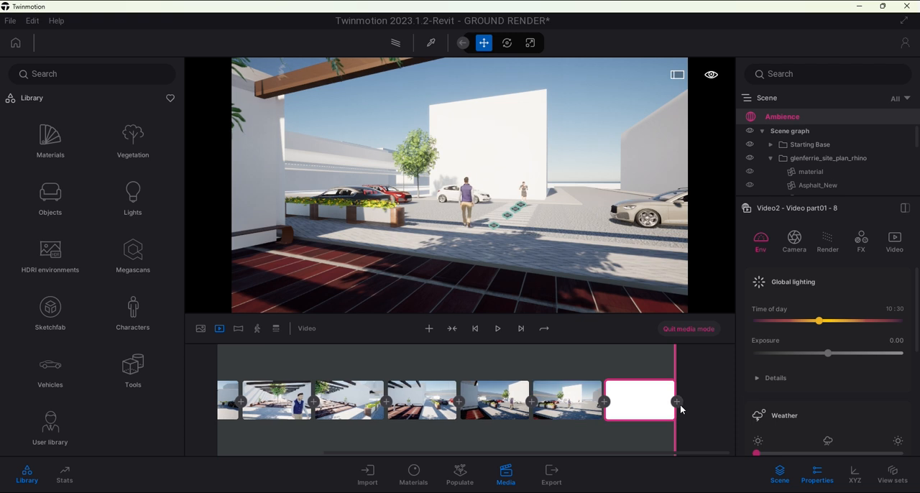
key("s")
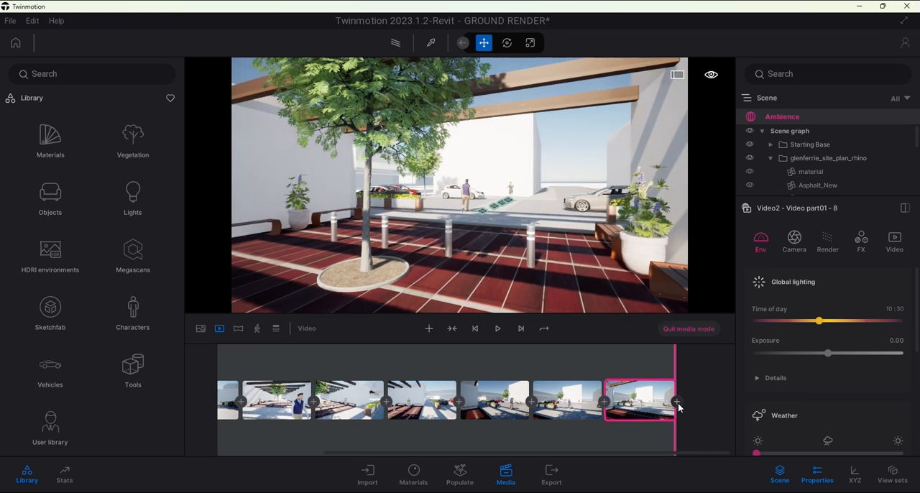
left_click(678, 403)
key("w")
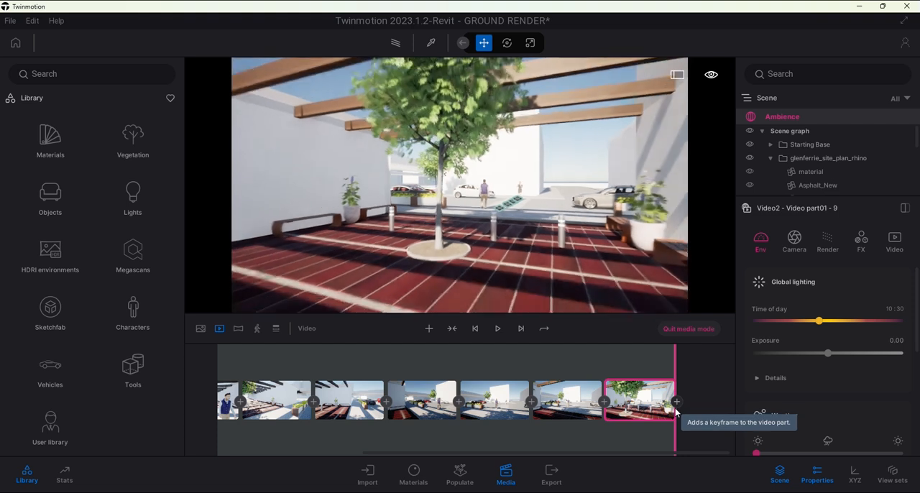
key("s")
left_click(678, 403)
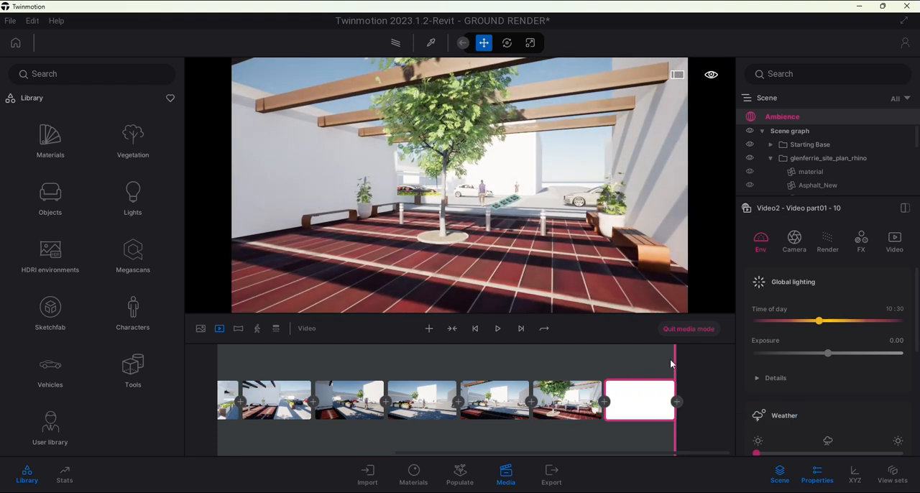
Add the eleventh and twelfth keyframes, tilting the camera up and turning it left towards the pergola beams and white wall
right_click_drag(635, 276, 579, 241)
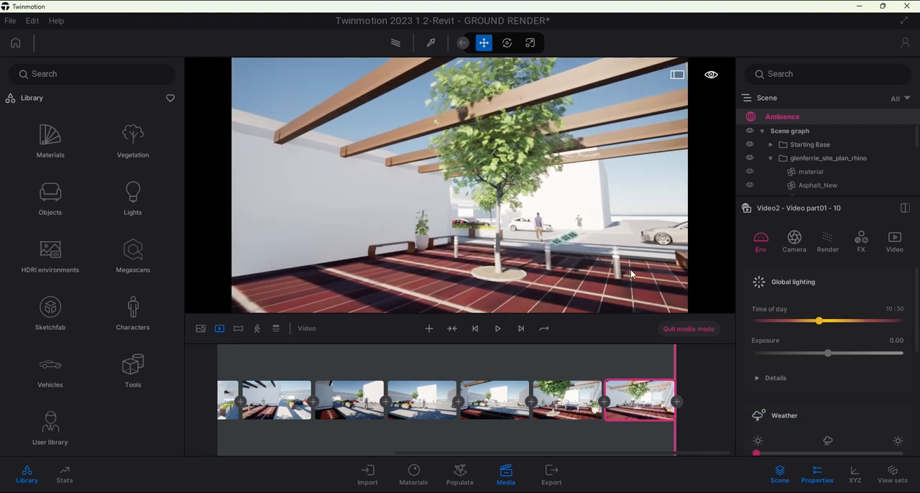
left_click(678, 402)
right_click_drag(653, 285, 610, 265)
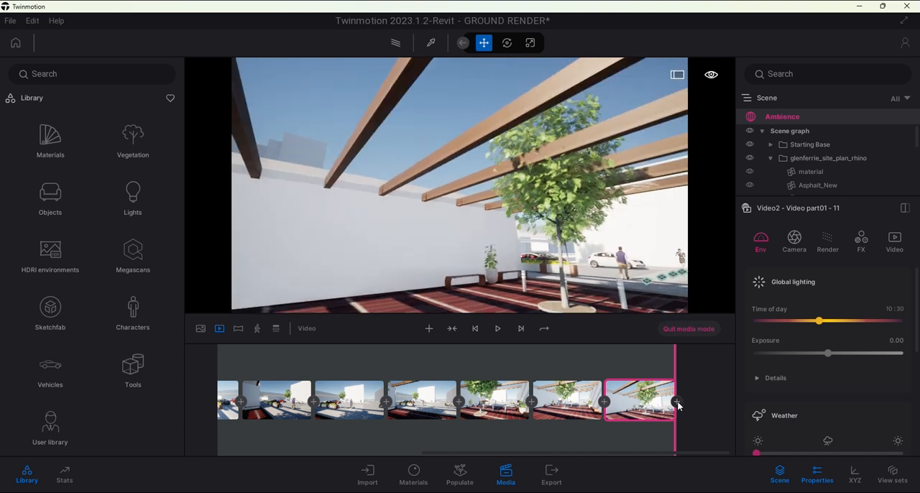
left_click(678, 402)
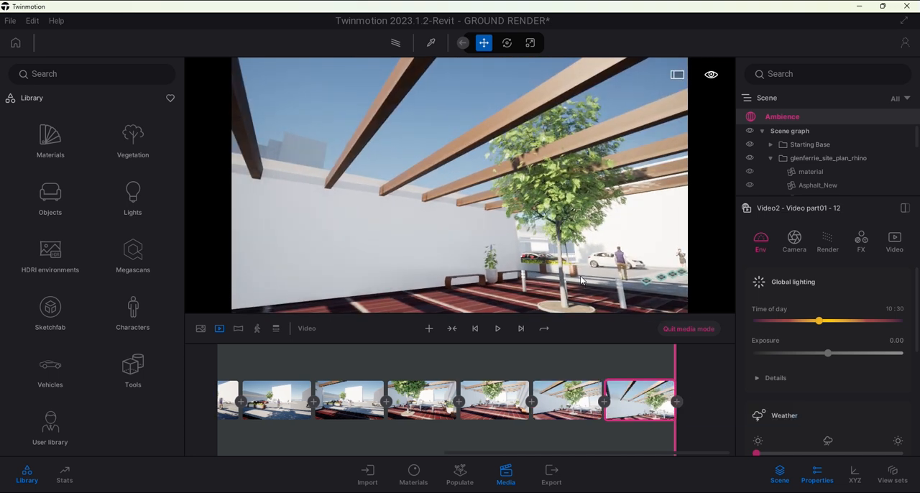
Preview the keyframed animation, rewind the video to its first keyframe and play it again from the start
left_click(498, 329)
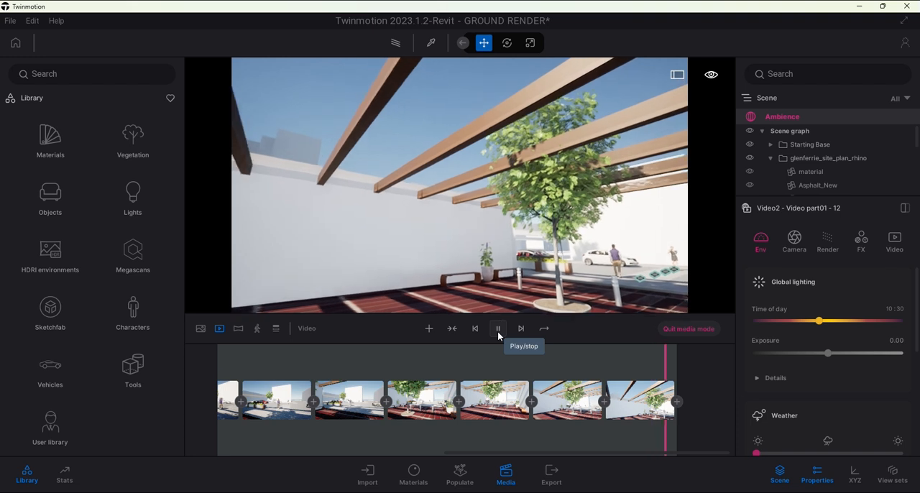
left_click(504, 331)
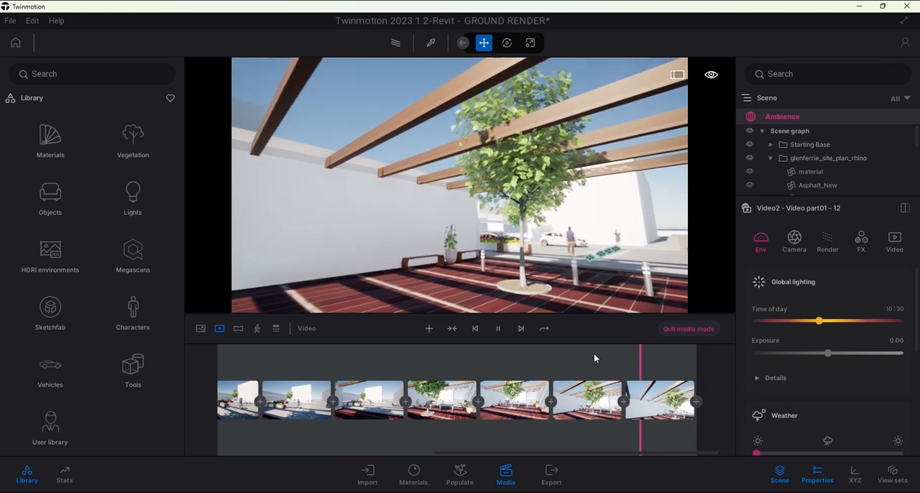
left_click(499, 417)
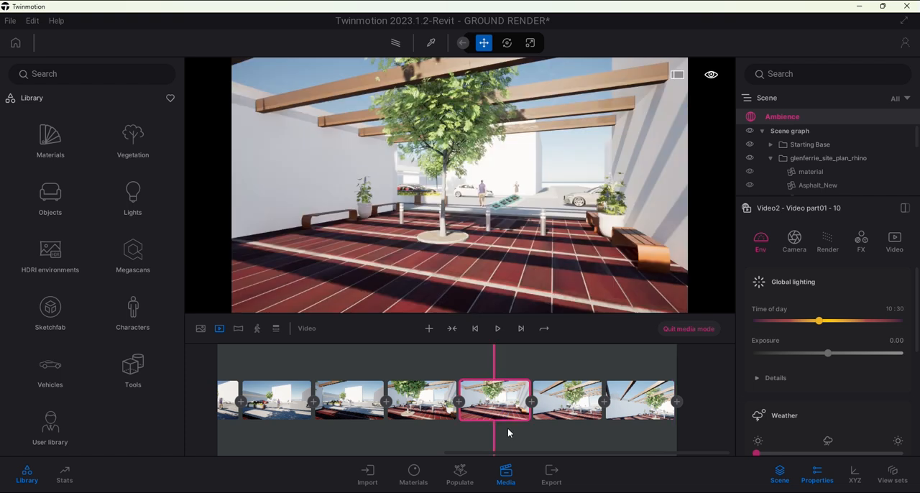
left_click(508, 429)
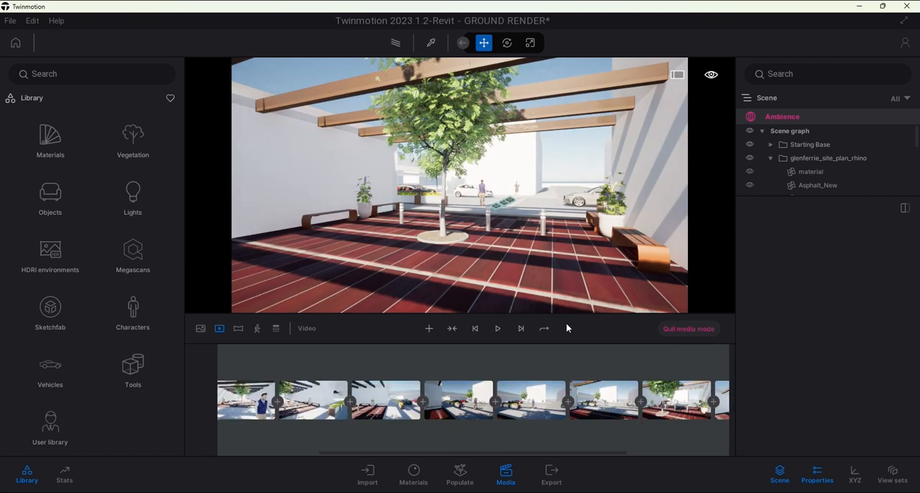
left_click(496, 328)
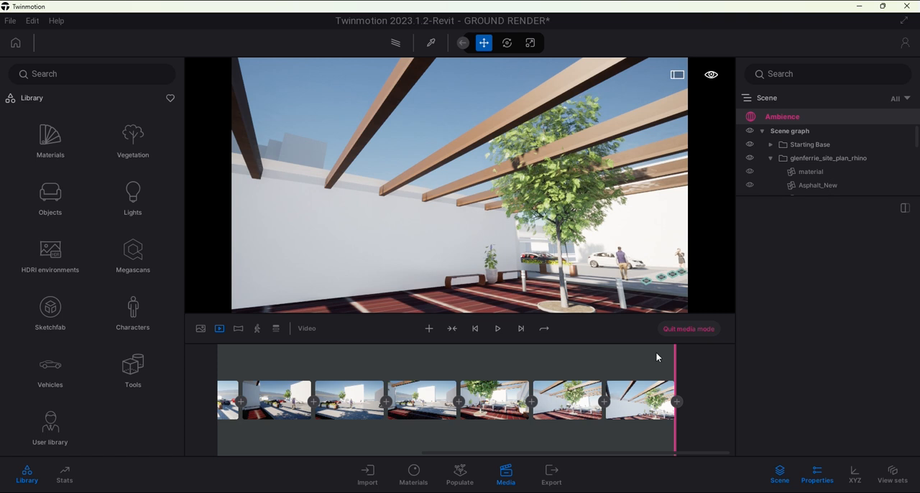
left_click(499, 328)
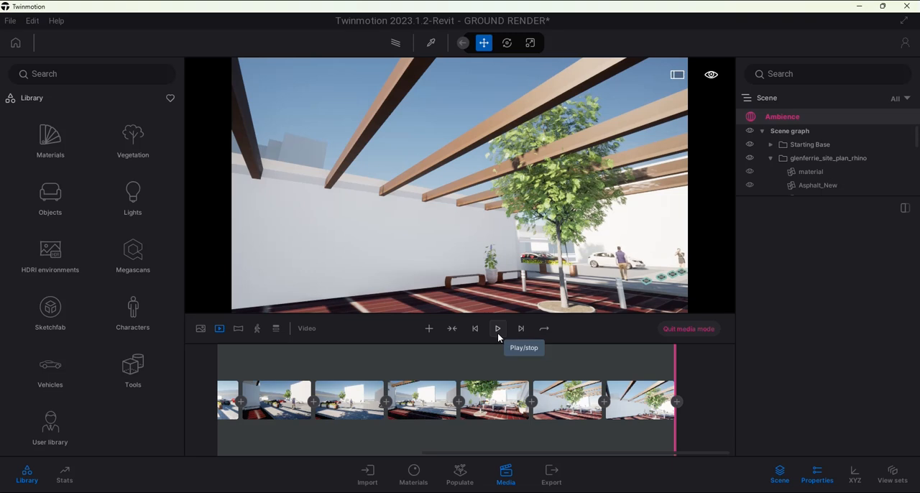
mouse_move(555, 401)
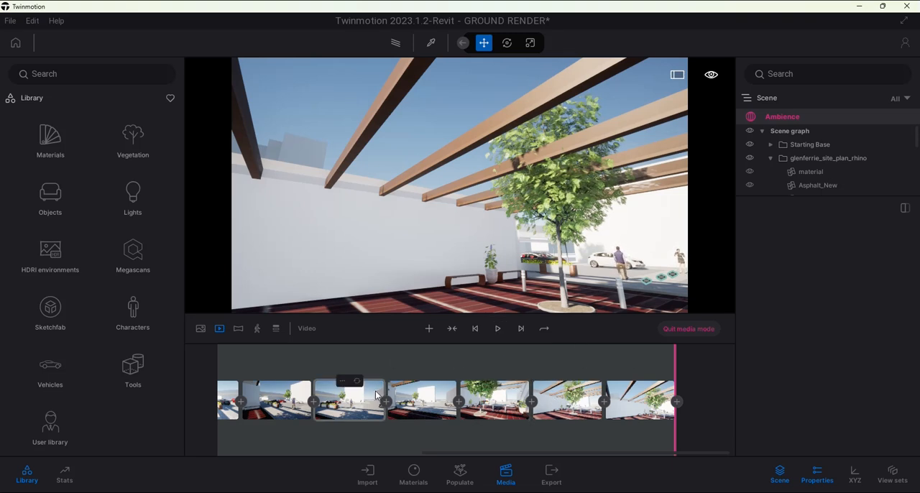
left_click_drag(674, 359, 121, 347)
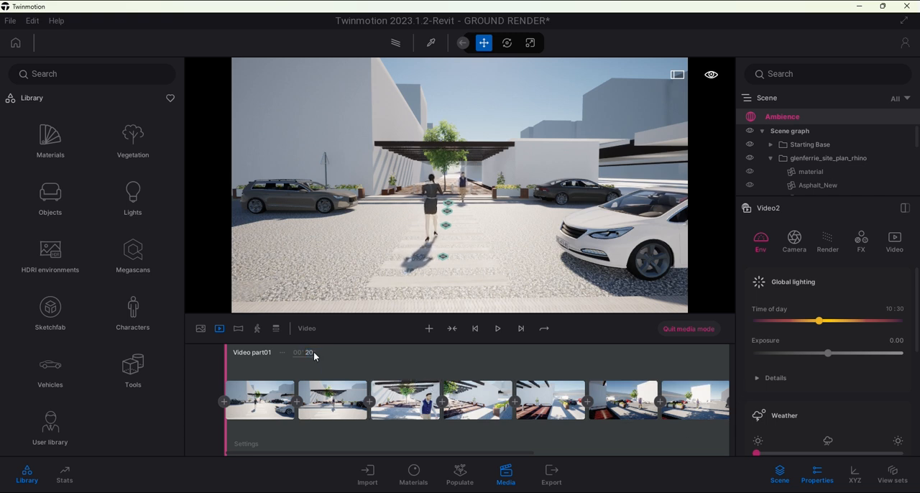
left_click(503, 335)
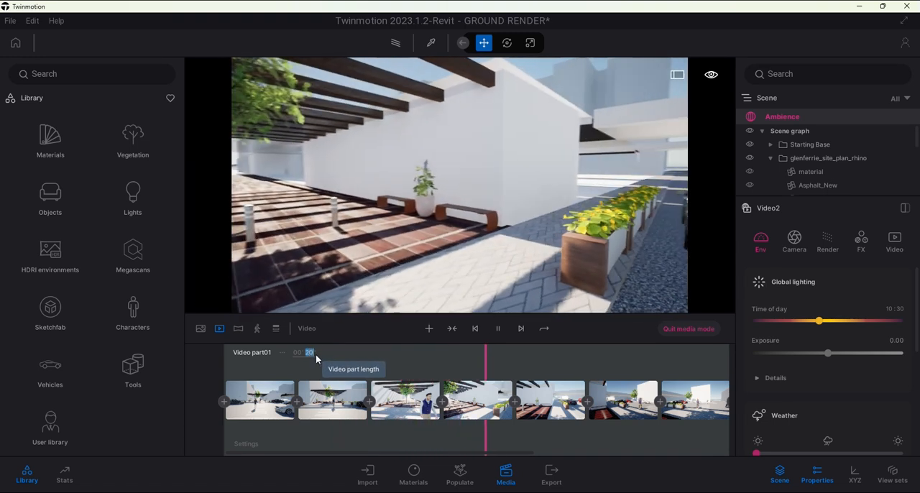
Set the length of Video part01 to 15 seconds
type("15")
key("Return")
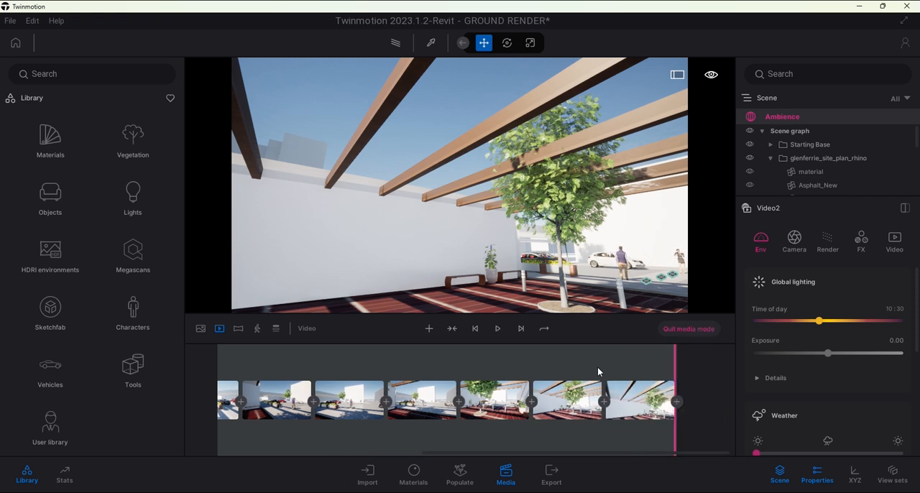
Rewind the video to the beginning, play its opening seconds at the new length and stop the playback
left_click_drag(670, 358, 267, 346)
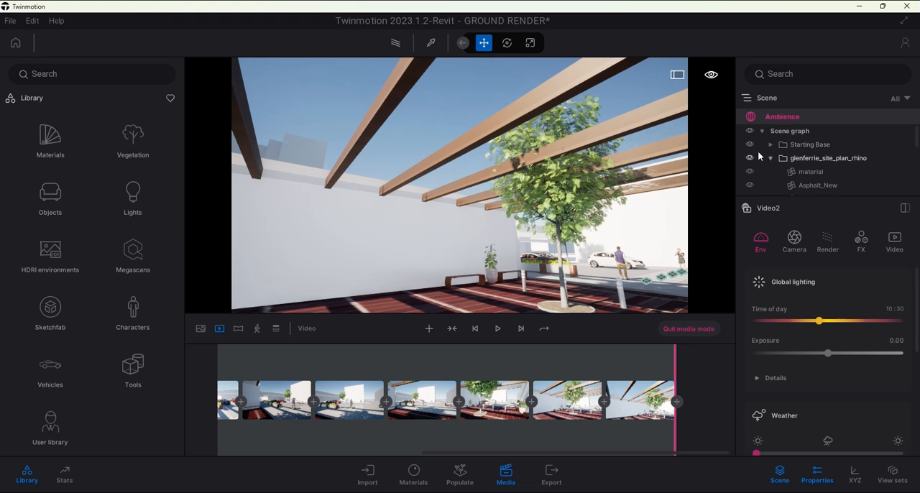
left_click(498, 330)
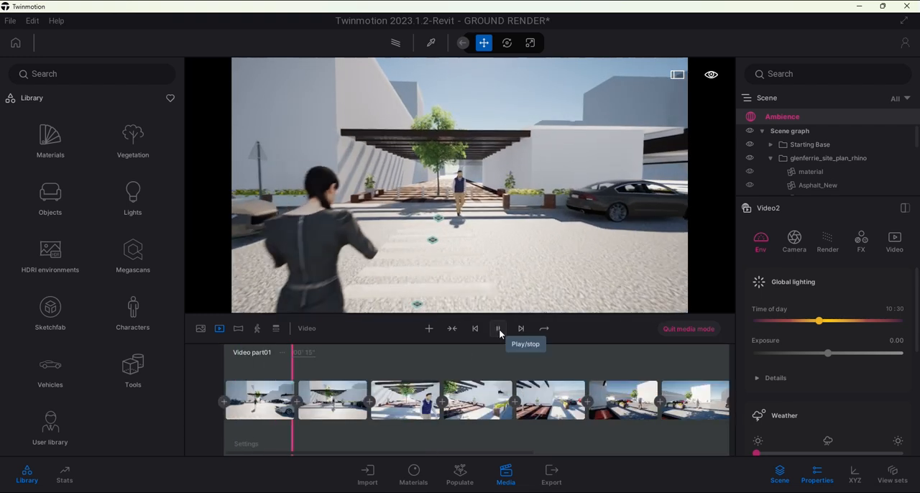
left_click(497, 329)
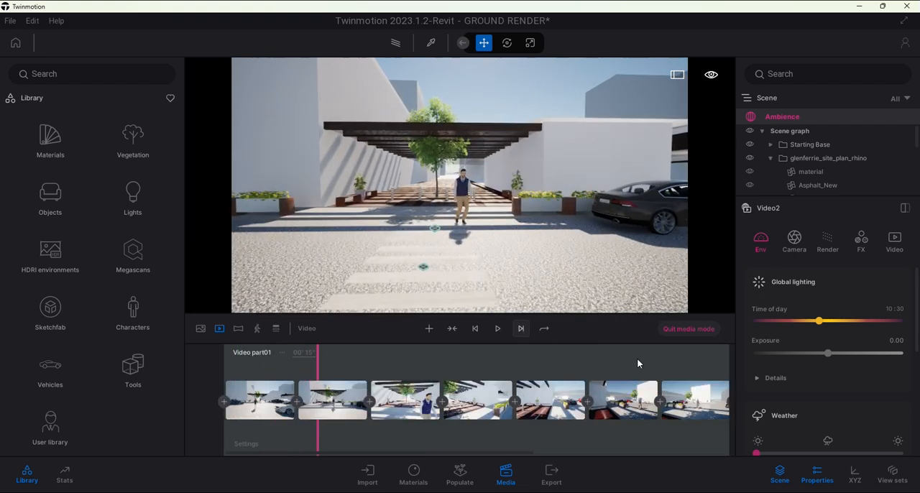
Open the local video export settings and check which videos are selected in the export media selection
left_click(552, 474)
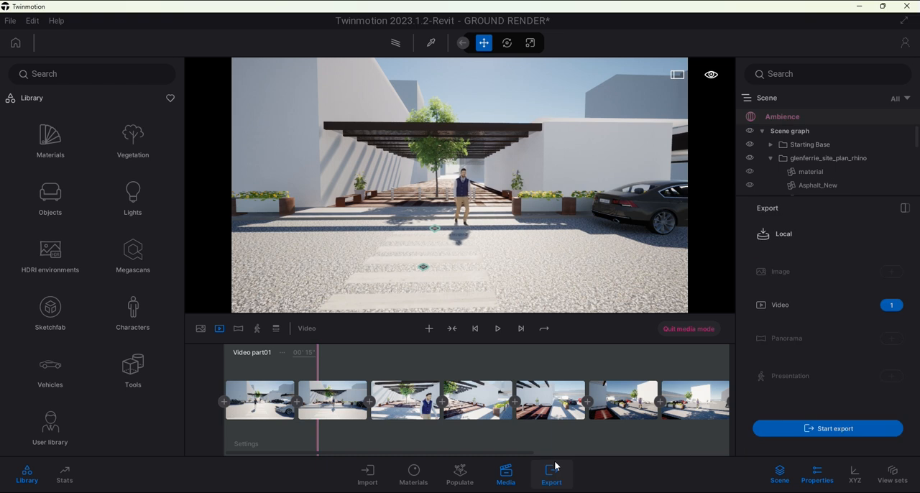
left_click(855, 314)
left_click(890, 308)
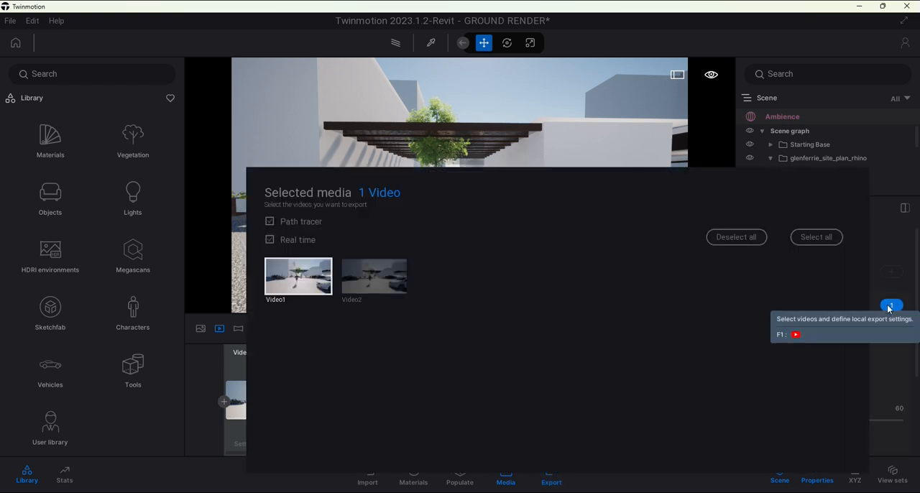
left_click(889, 309)
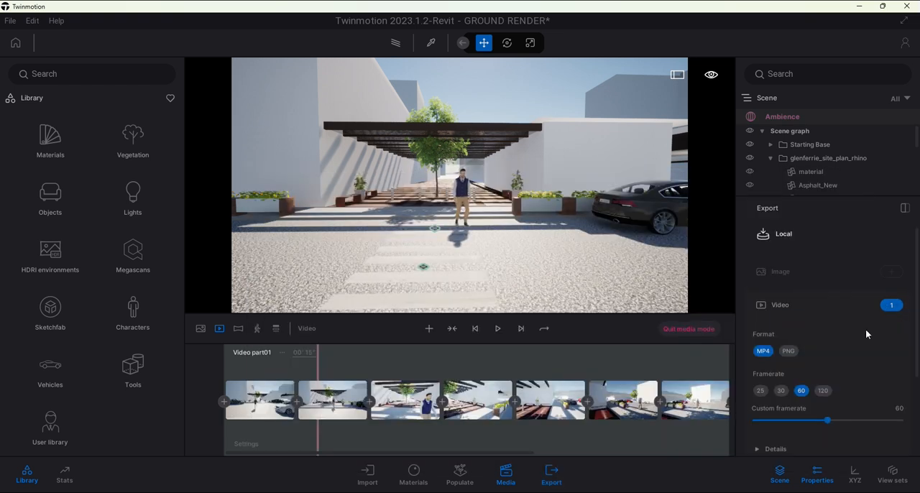
left_click(896, 308)
left_click(896, 309)
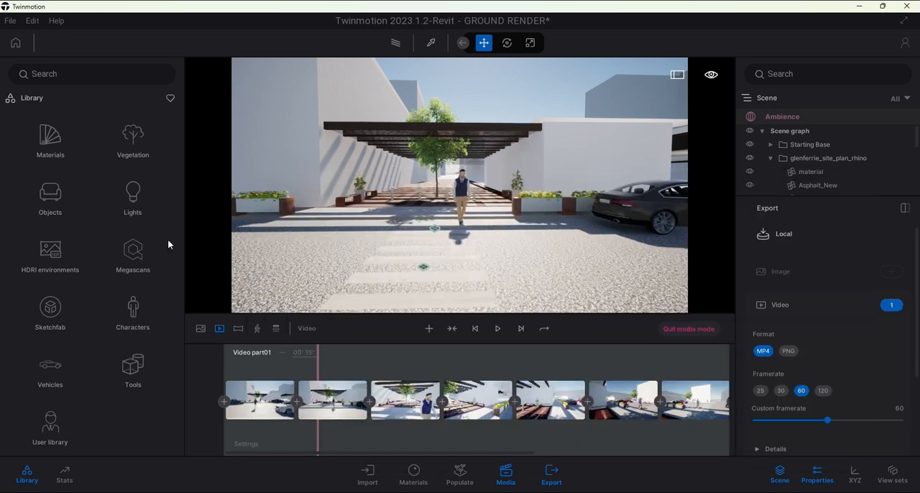
left_click(894, 306)
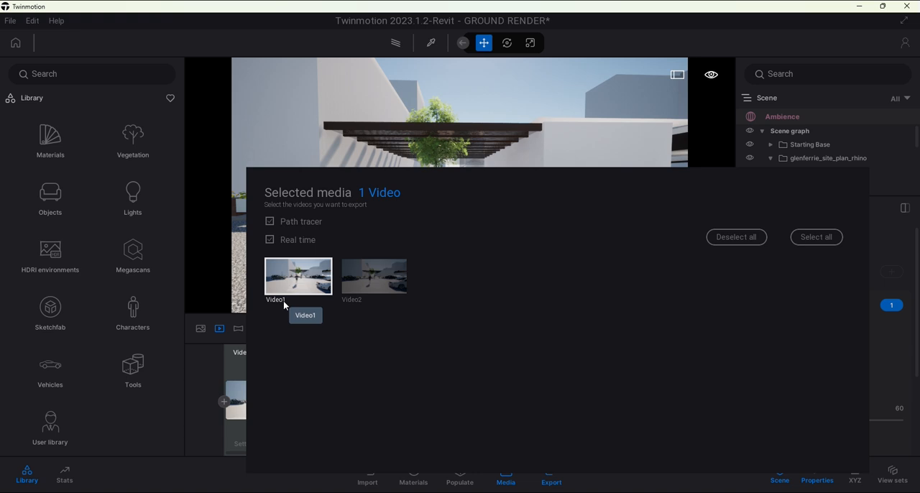
left_click(892, 306)
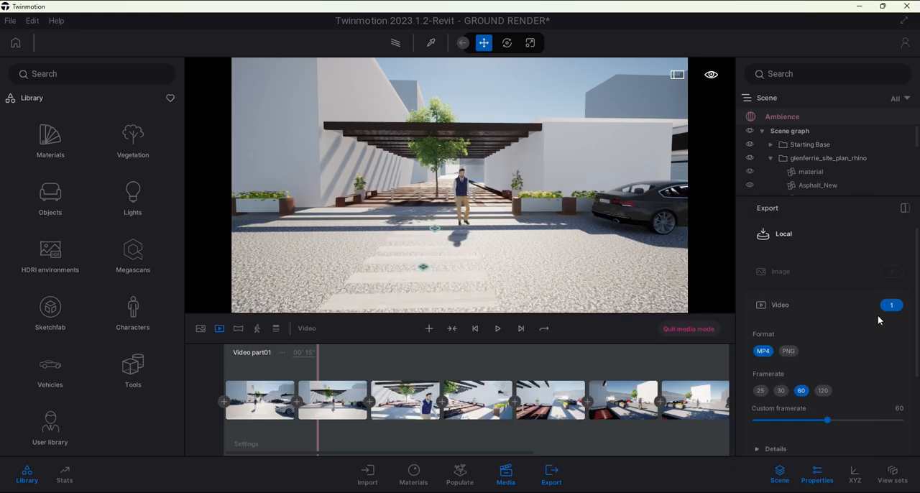
Set the video export format to PNG, start the export and cancel the destination folder selection
left_click(790, 351)
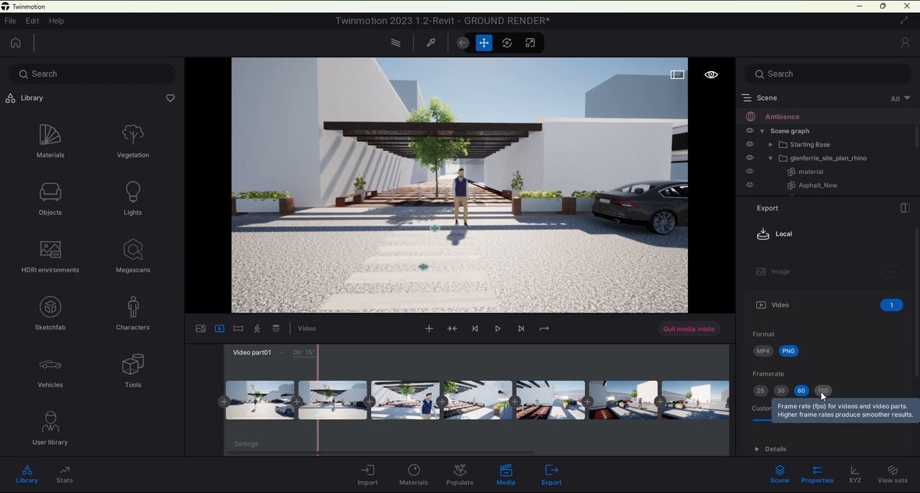
scroll(840, 356, "down", 3)
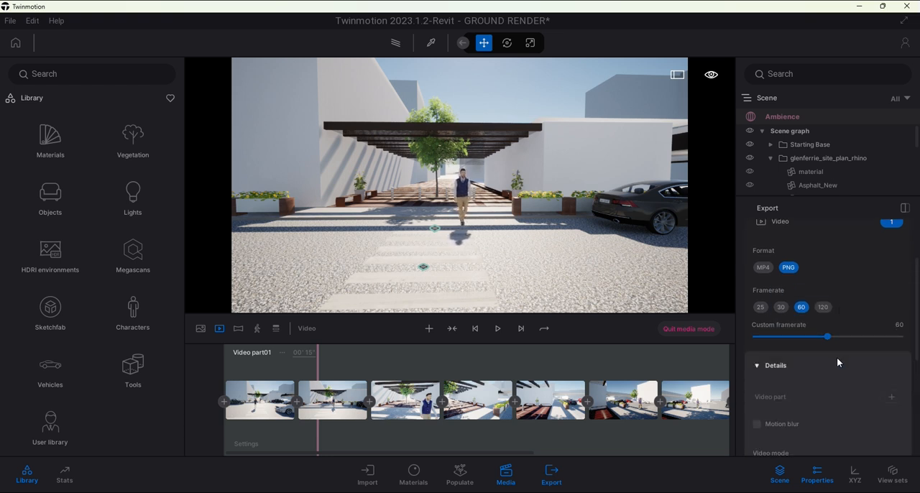
scroll(837, 364, "down", 2)
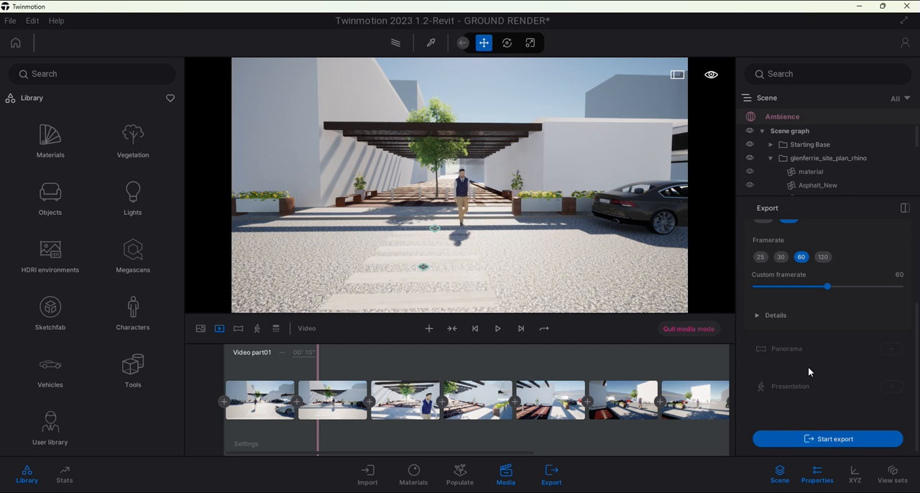
left_click(836, 442)
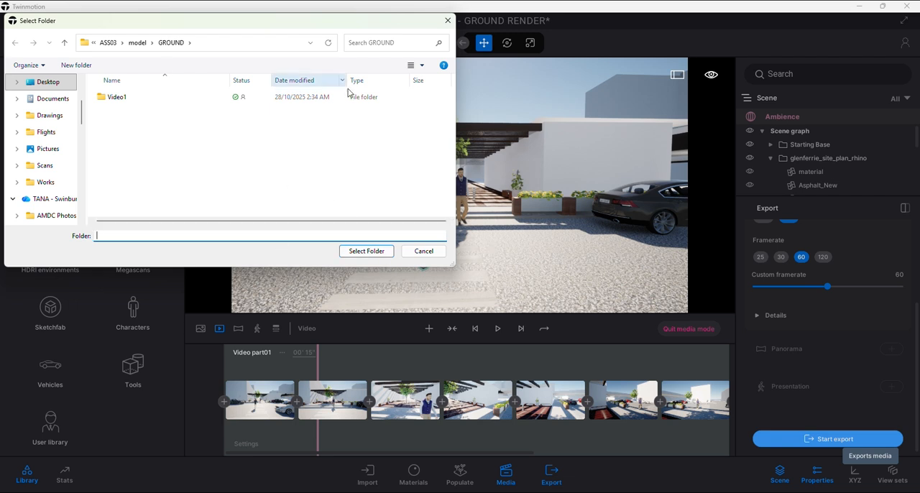
left_click(435, 253)
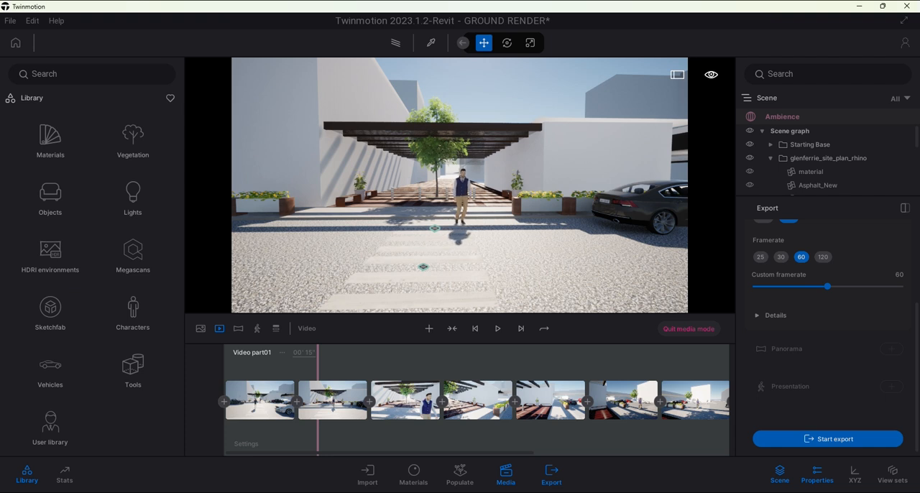
Switch to File Explorer and open the Video1 folder inside the GROUND folder of ASS03's model folder
left_click(228, 469)
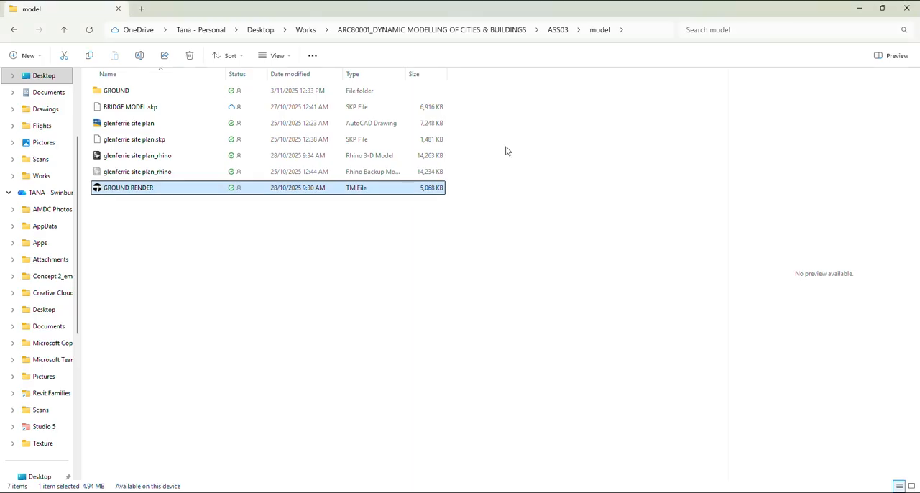
left_click(558, 29)
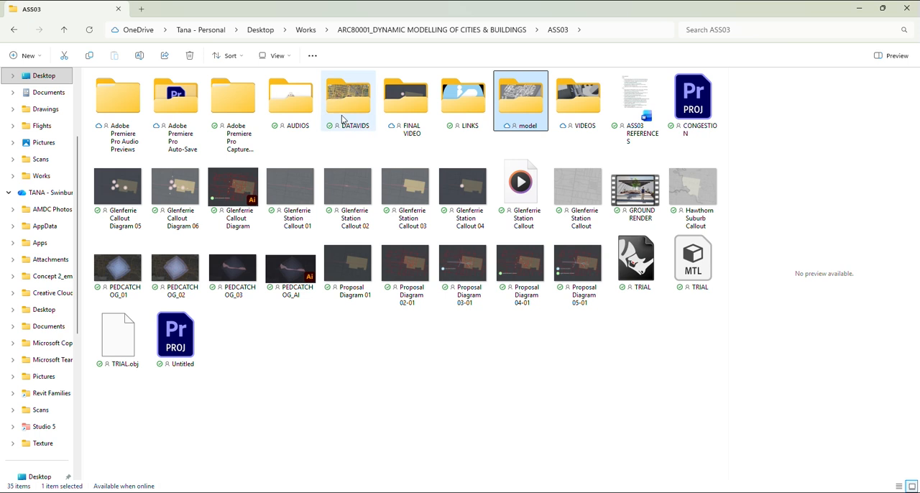
double_click(514, 95)
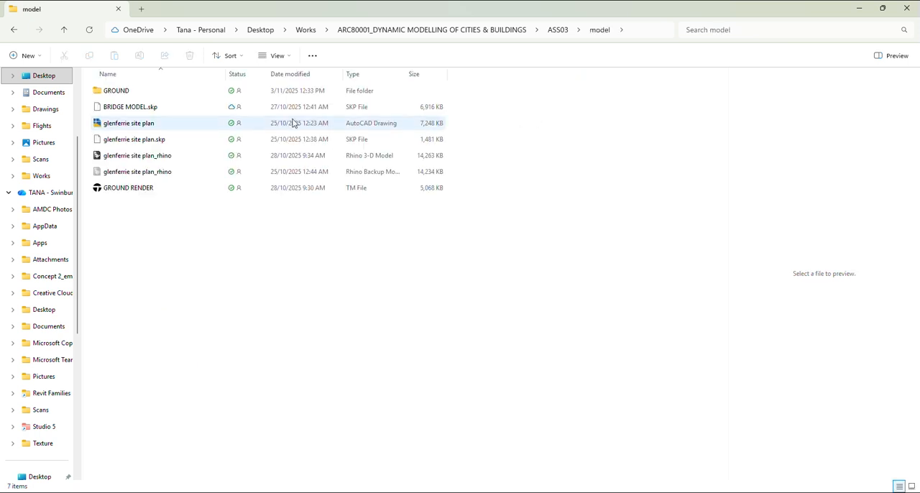
double_click(211, 90)
left_click(189, 95)
double_click(189, 95)
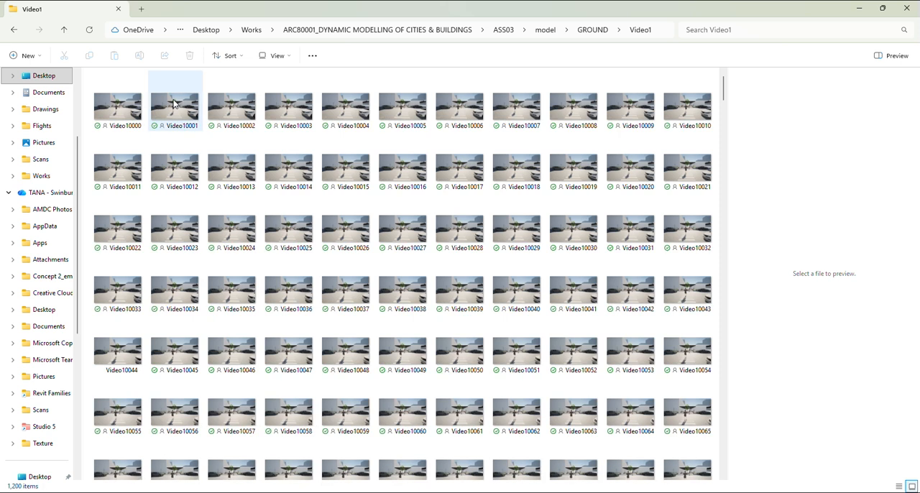
Browse the exported image sequence in the Video1 folder and inspect the file details of frame Video10349
left_click_drag(724, 92, 726, 198)
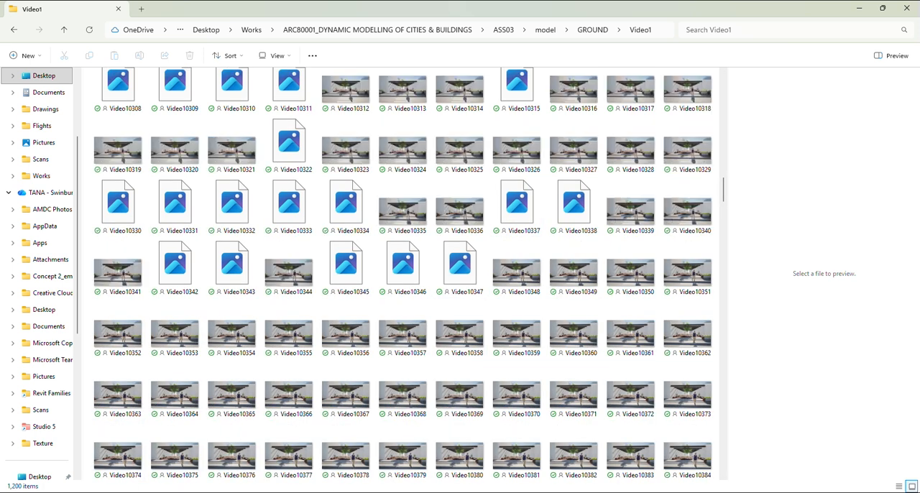
scroll(369, 347, "down", 2)
scroll(369, 346, "down", 3)
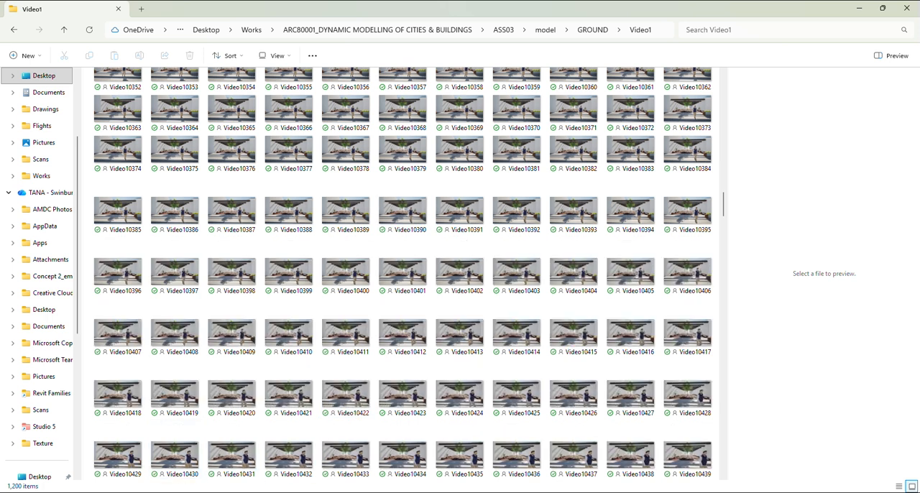
scroll(403, 273, "up", 2)
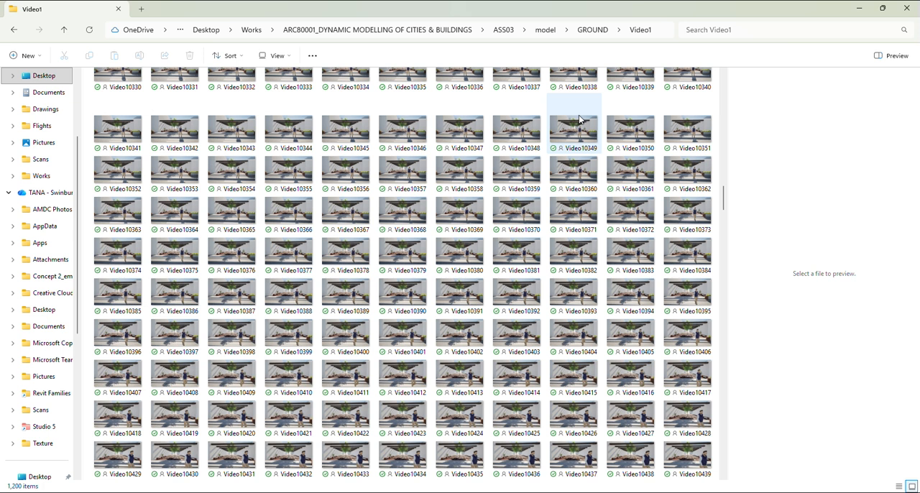
mouse_move(580, 119)
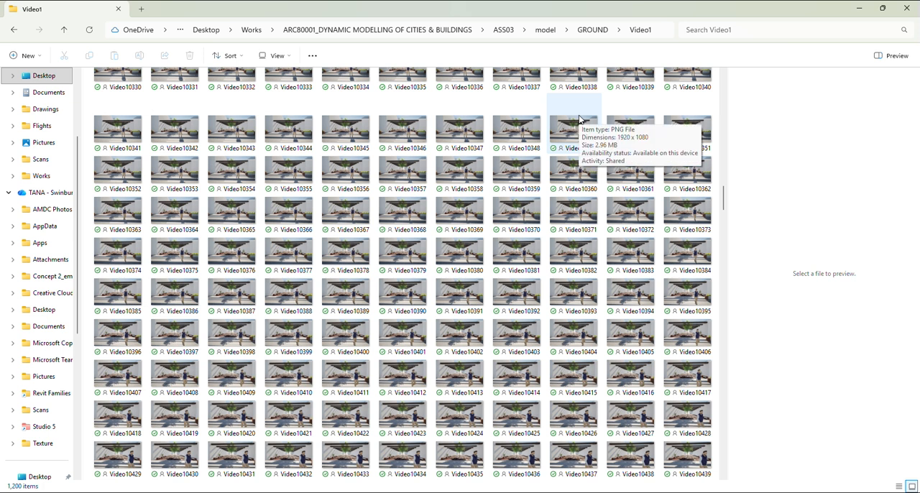